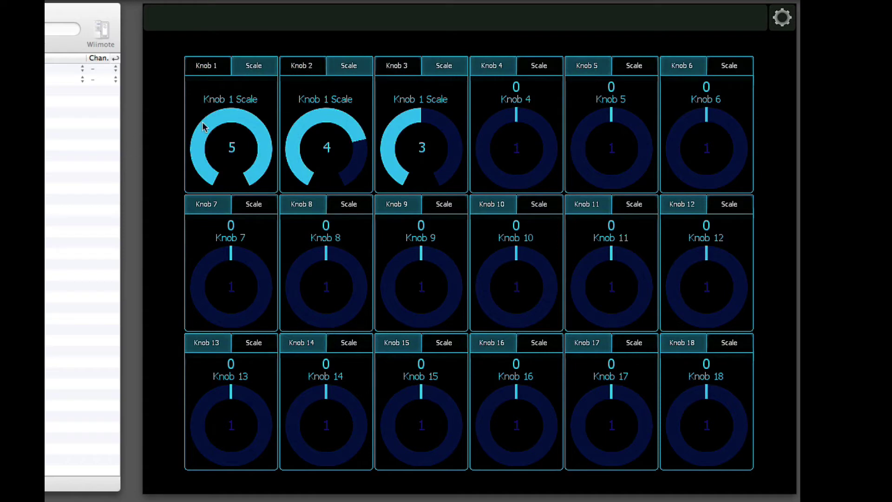
Return Knob 1 to its Filter Cutoff knob page.
click(217, 67)
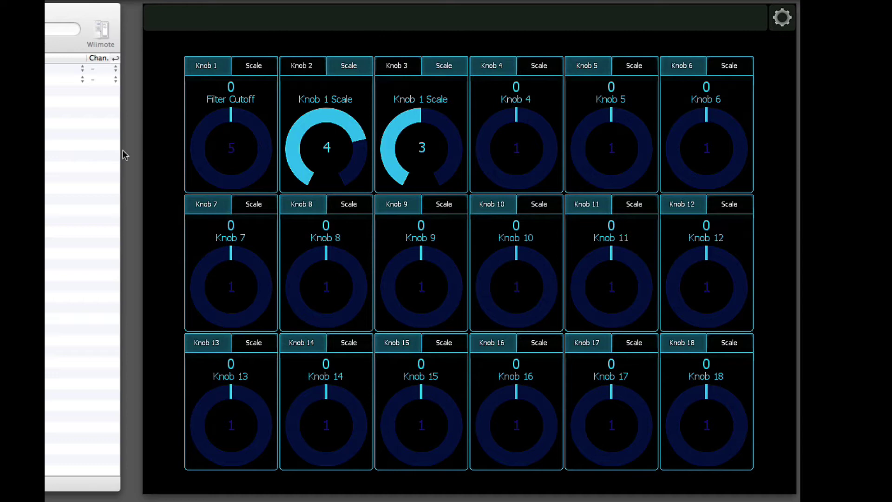
mouse_move(325, 11)
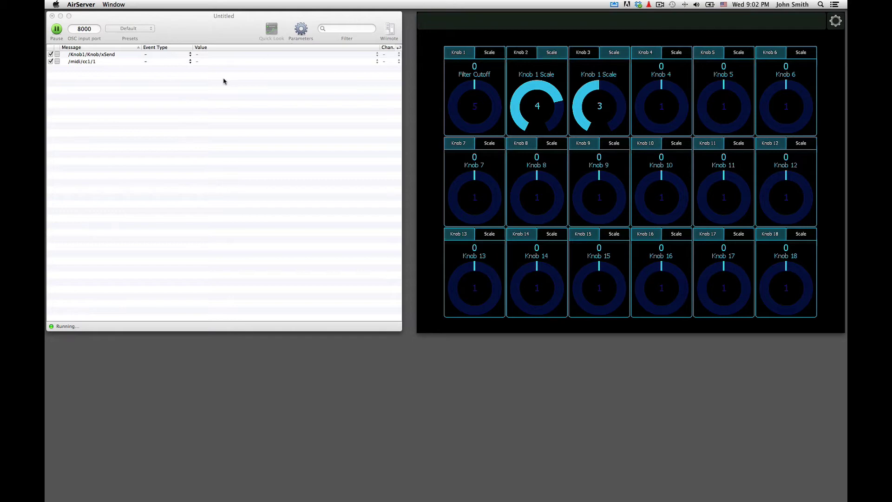
Delete the old /midi/cc1/1 rows from OSCulator's list, then bring the mirrored iPad layout forward.
click(184, 99)
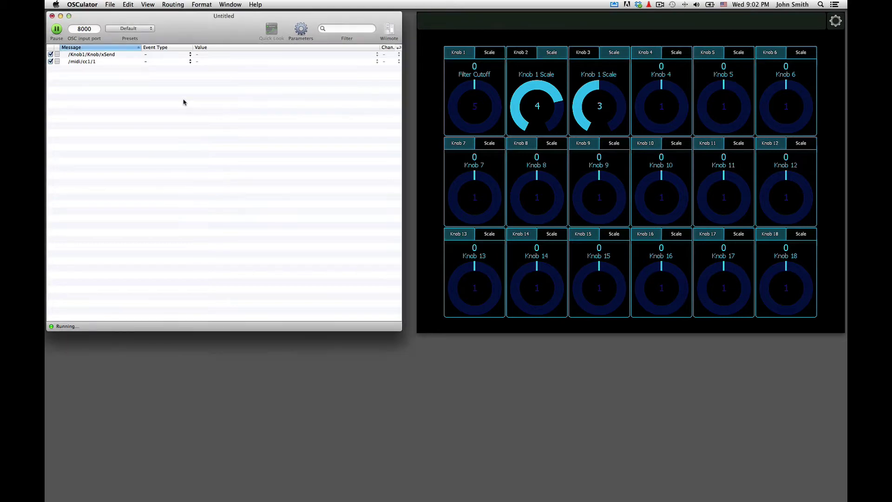
click(114, 62)
key(BackSpace)
key(BackSpace)
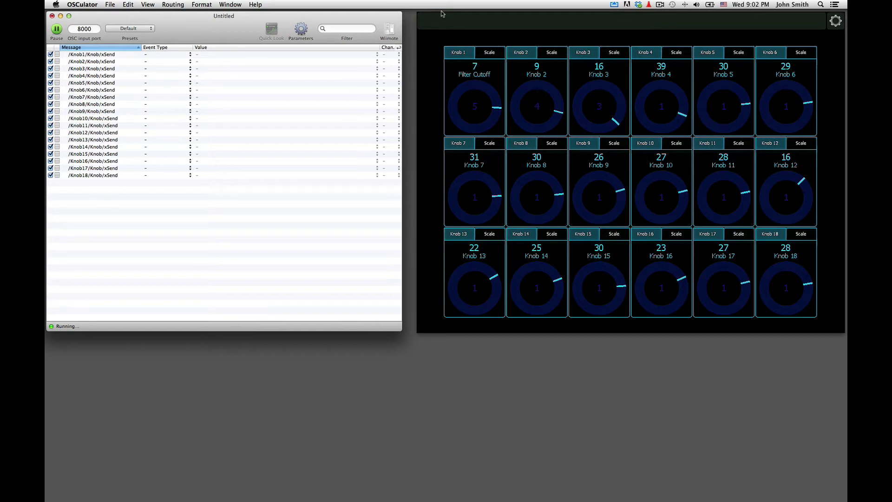
click(478, 27)
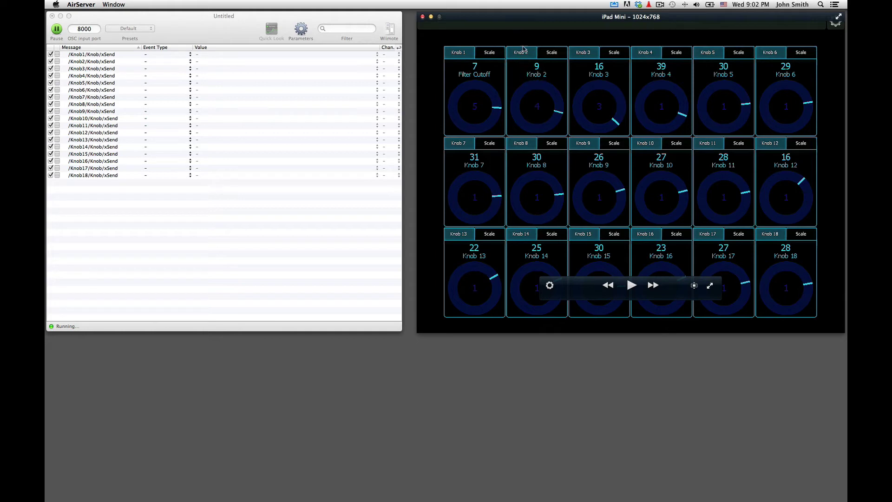
Try a MIDI CC event type on /Knob2/Knob/xSend, then clear it back to none.
click(78, 71)
click(84, 62)
click(166, 63)
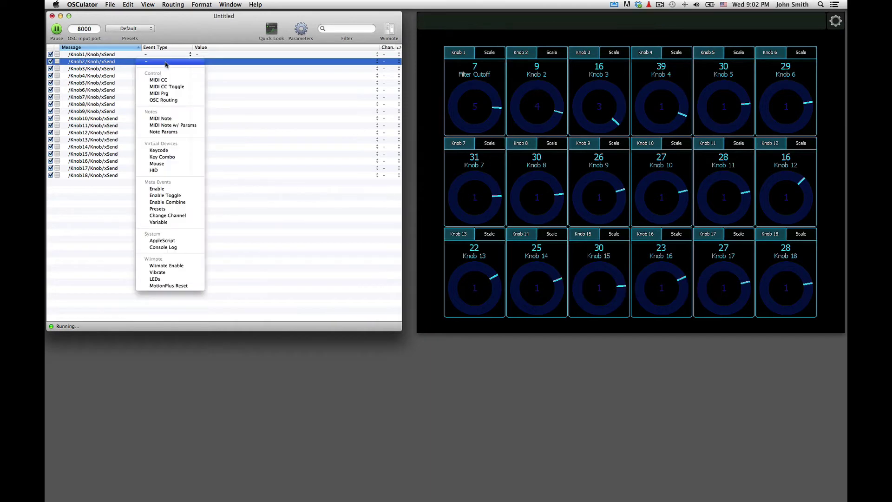
click(163, 79)
click(208, 63)
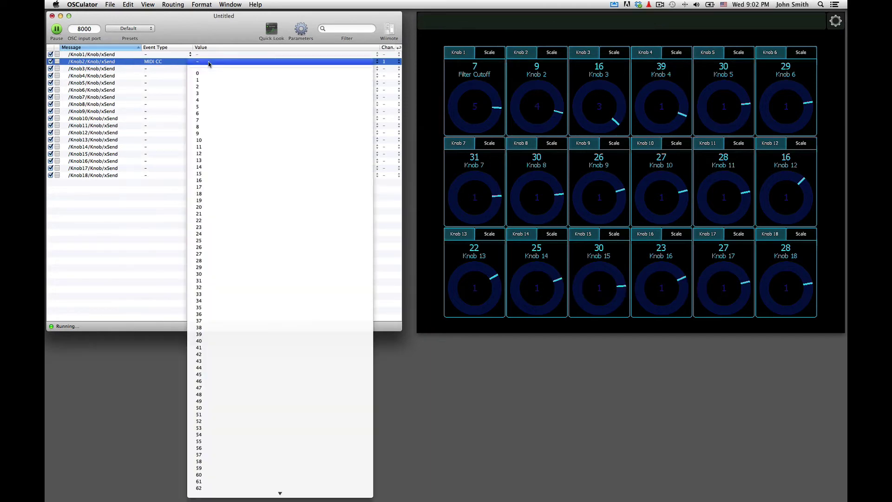
click(199, 74)
click(166, 65)
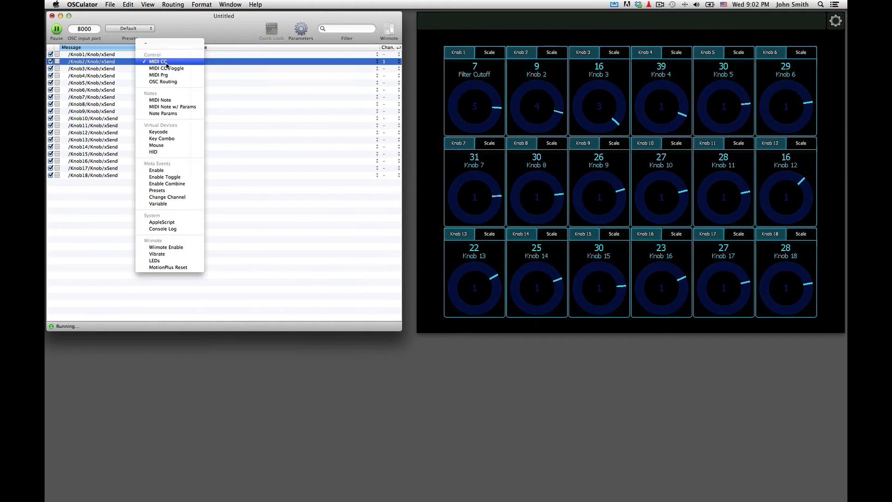
click(146, 43)
click(199, 219)
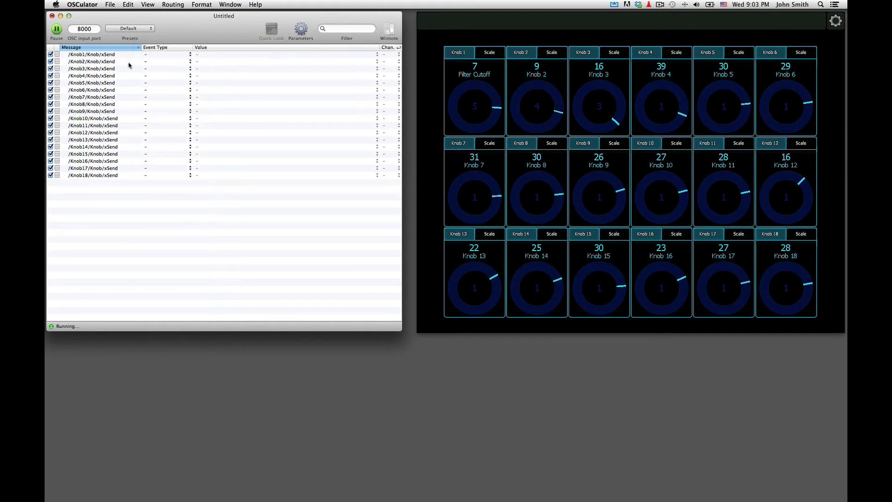
click(102, 68)
Map /Knob1/Knob/xSend to MIDI CC number 100.
click(100, 55)
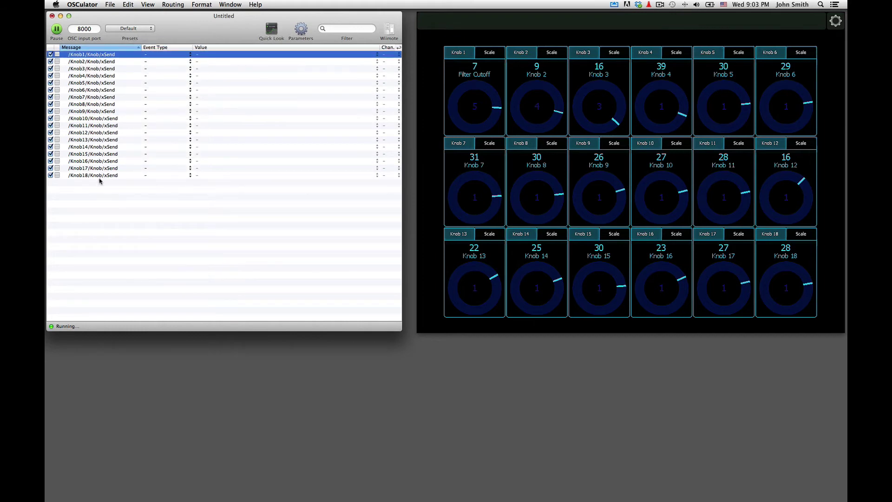
click(166, 55)
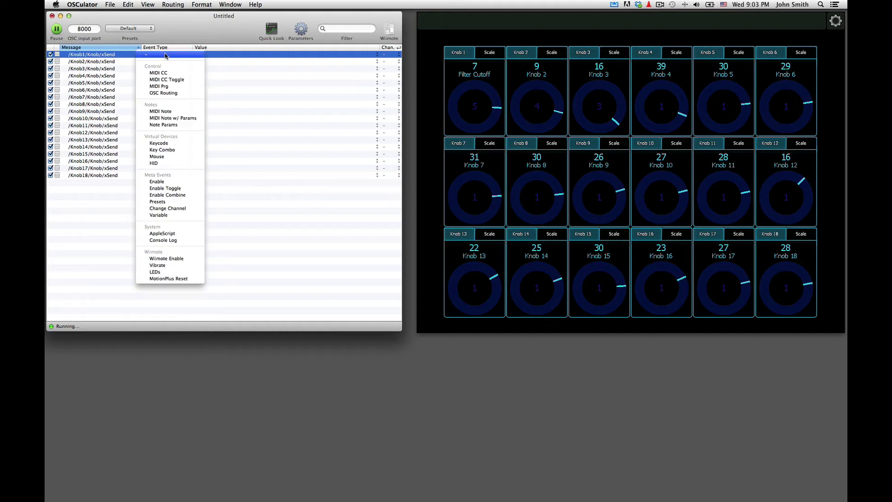
click(159, 72)
click(213, 54)
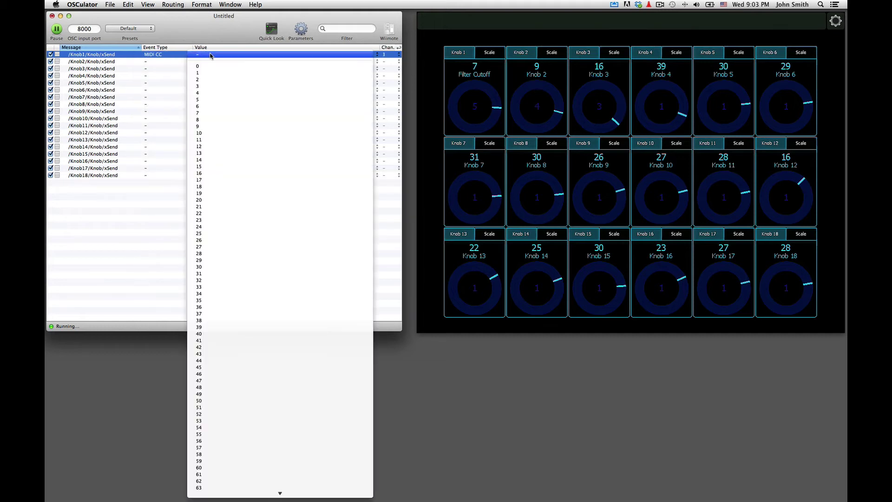
scroll(232, 165, down, 15)
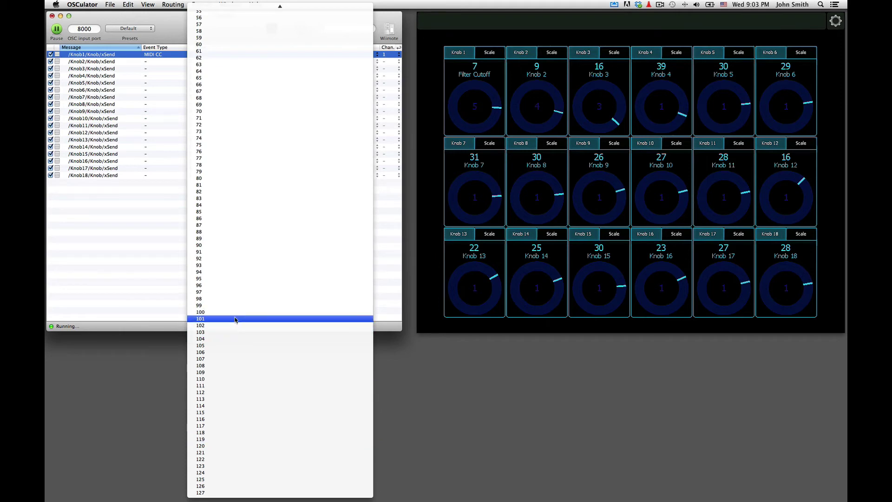
click(204, 312)
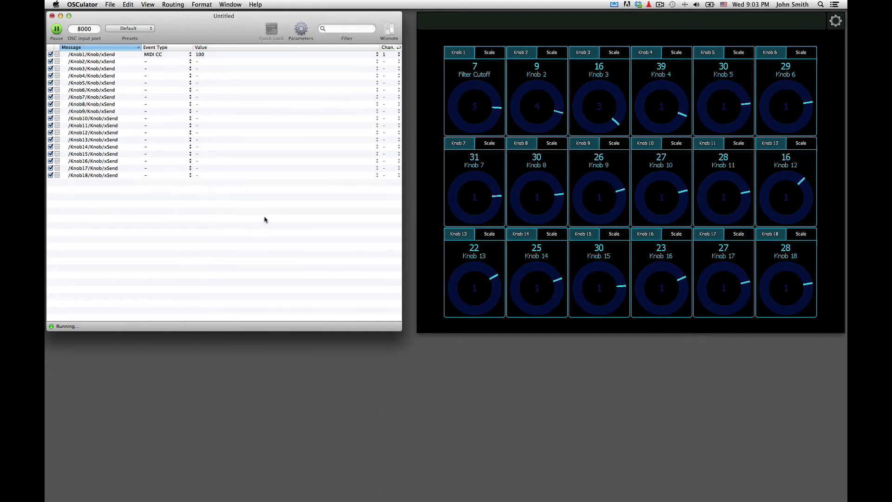
click(508, 22)
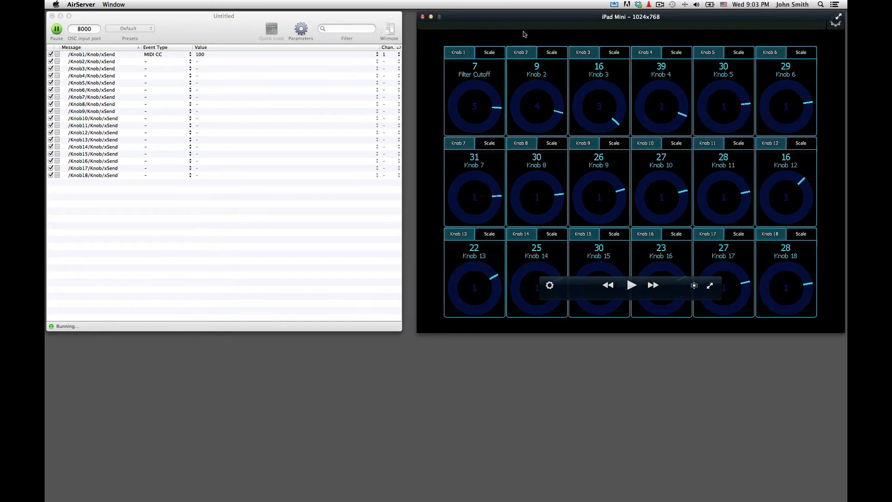
In Lemur Editor, select Knob 1's 'Filter Cutoff' label and highlight its text.
key(super+Tab)
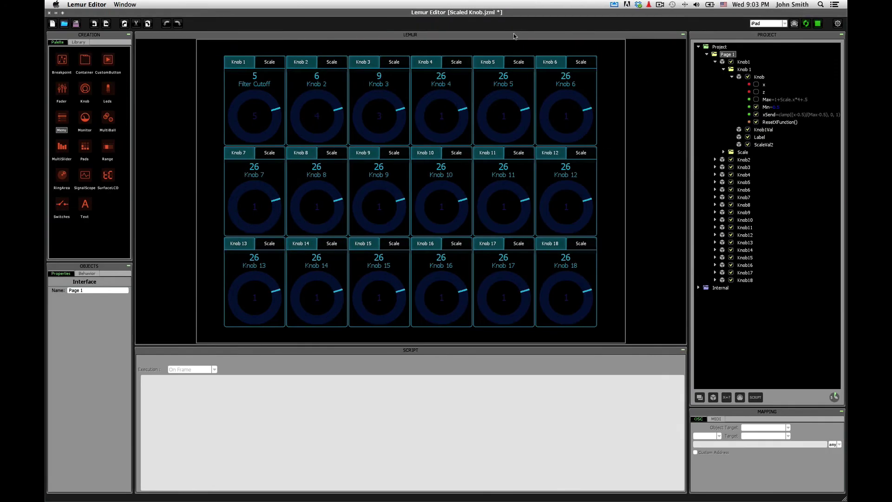
click(256, 82)
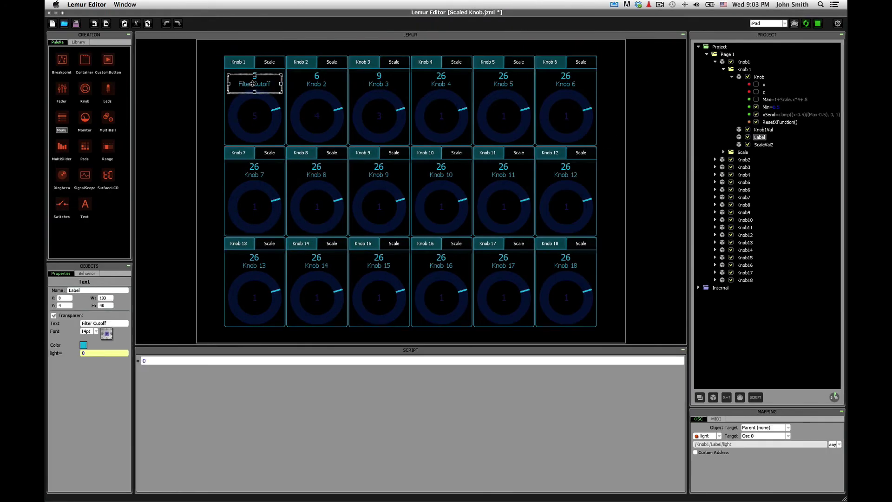
click(120, 323)
drag(111, 323, 73, 324)
click(614, 94)
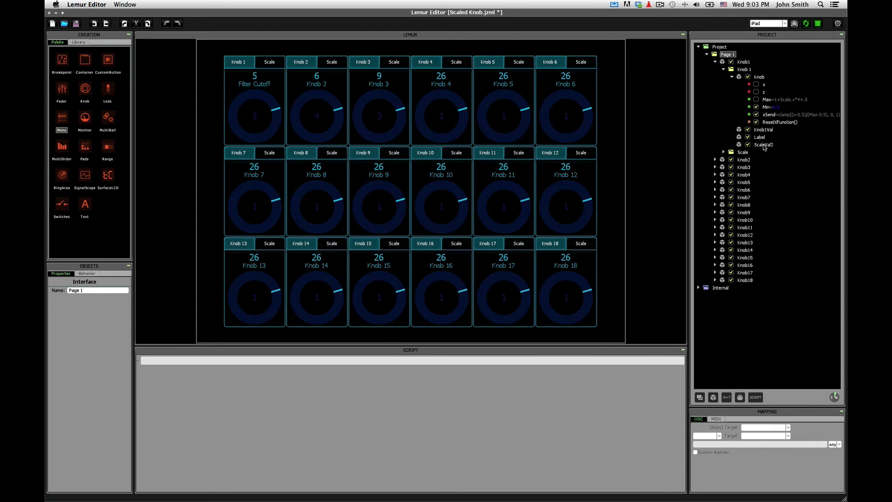
Select Knob 1's knob and display its Max expression 1+Scale.x*4+.5.
click(278, 101)
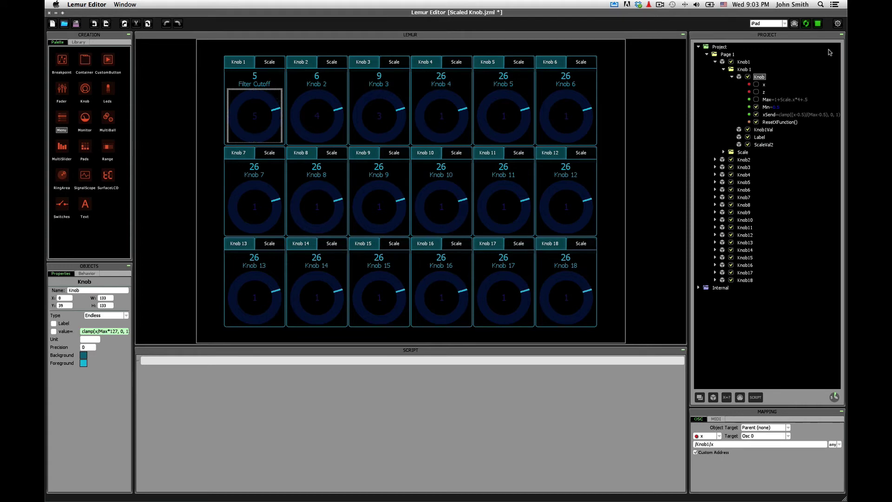
click(764, 108)
click(766, 100)
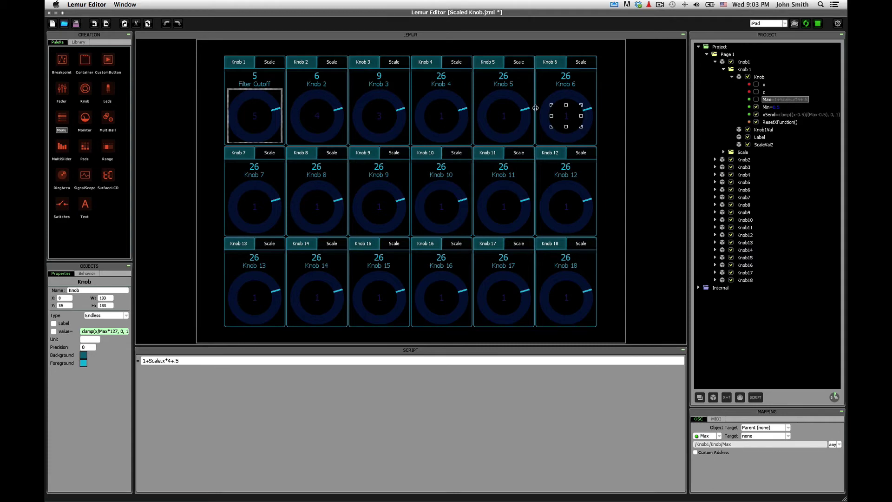
Expand Knob 1's Scale page, select its Scale knob, and examine the ResetXFunction() clamp script.
click(741, 152)
click(723, 152)
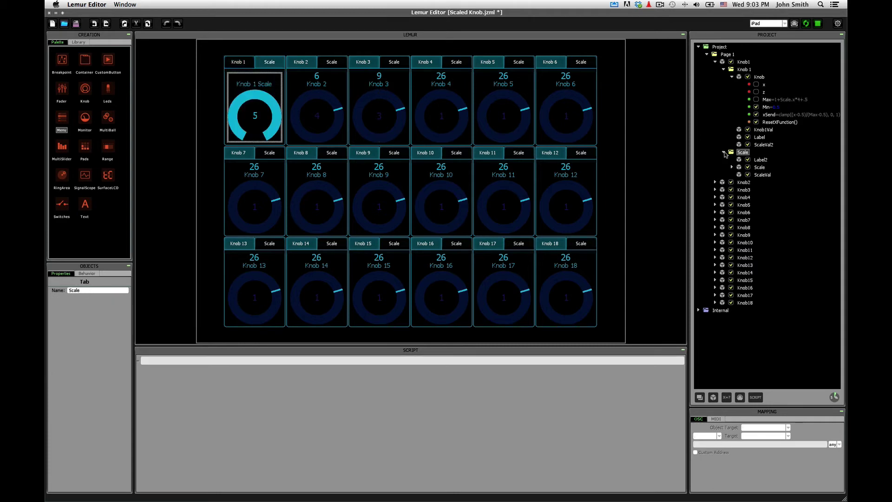
click(759, 167)
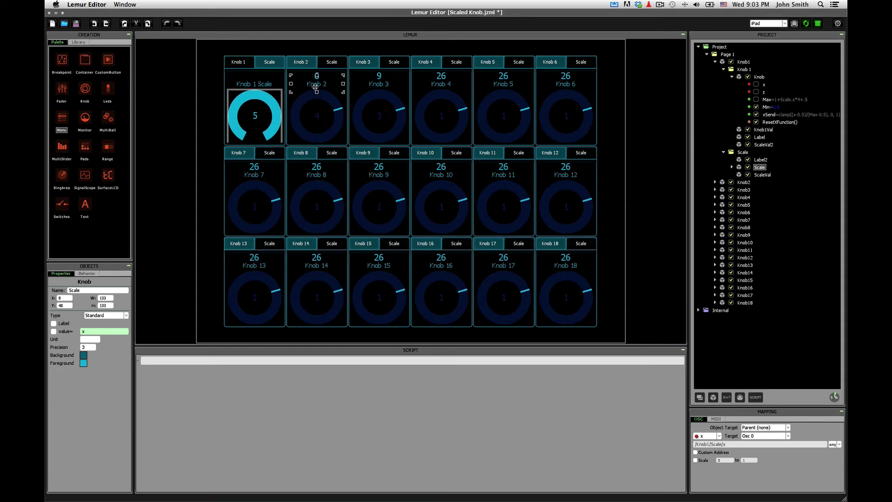
click(770, 123)
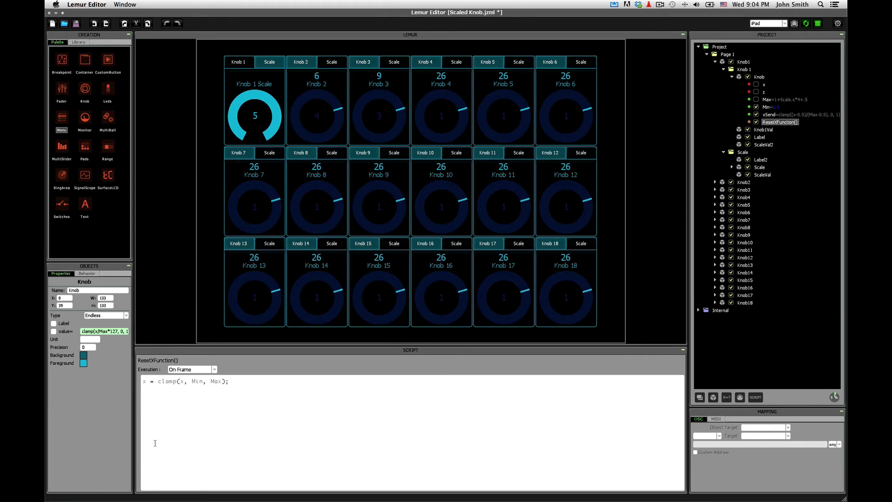
click(182, 381)
double_click(182, 381)
click(188, 381)
Select Knob 4 on the canvas, check the OSCulator desktop, and show Knob 1's xSend expression.
click(416, 105)
key(ctrl+Right)
click(769, 115)
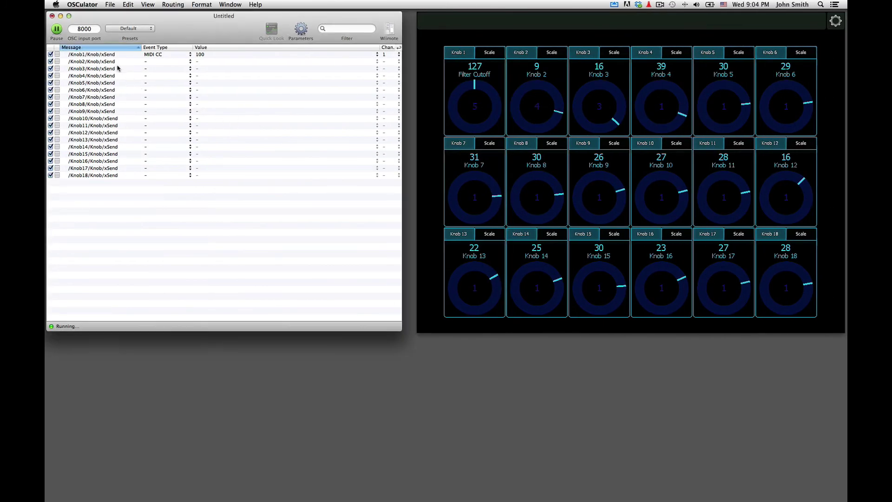
Review Knob 1's xSend expression clamp((x-0.5)/(Max-0.5), 0, 1) and return to the iPad mirror.
click(112, 55)
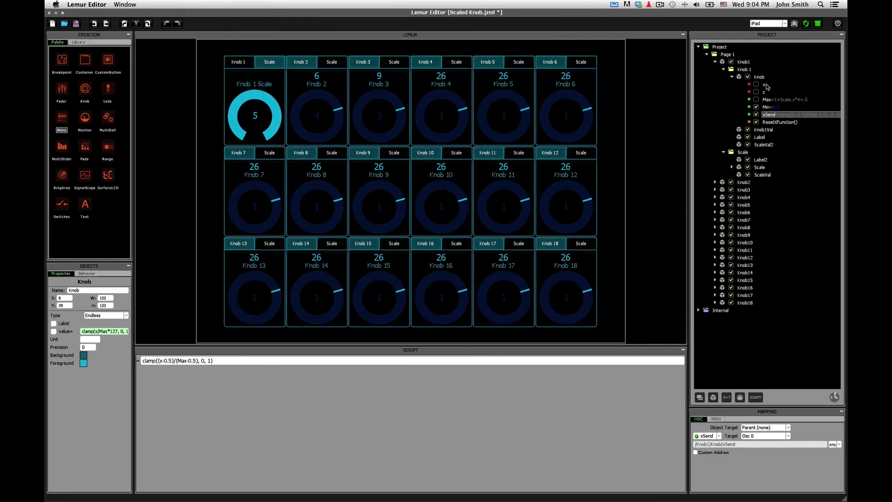
click(766, 85)
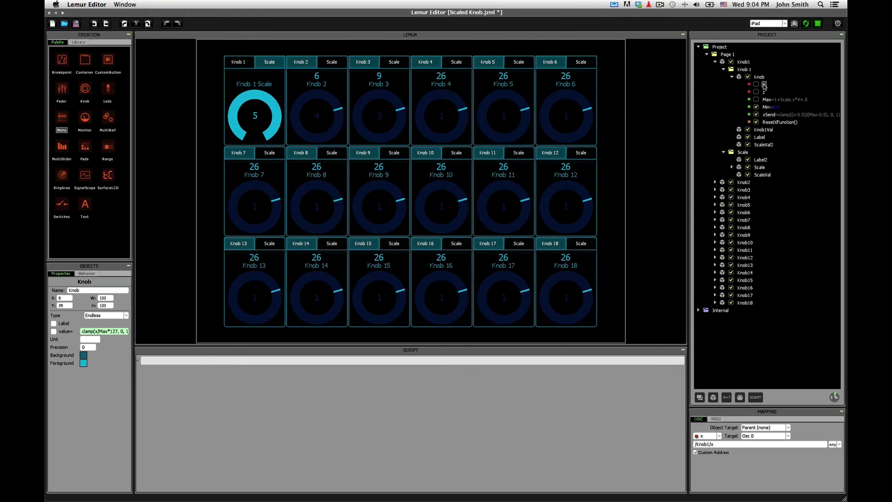
click(773, 115)
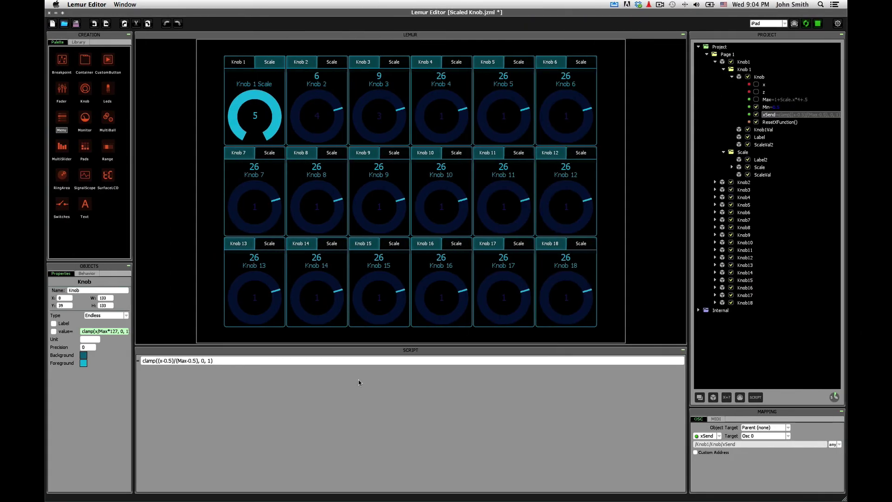
click(173, 360)
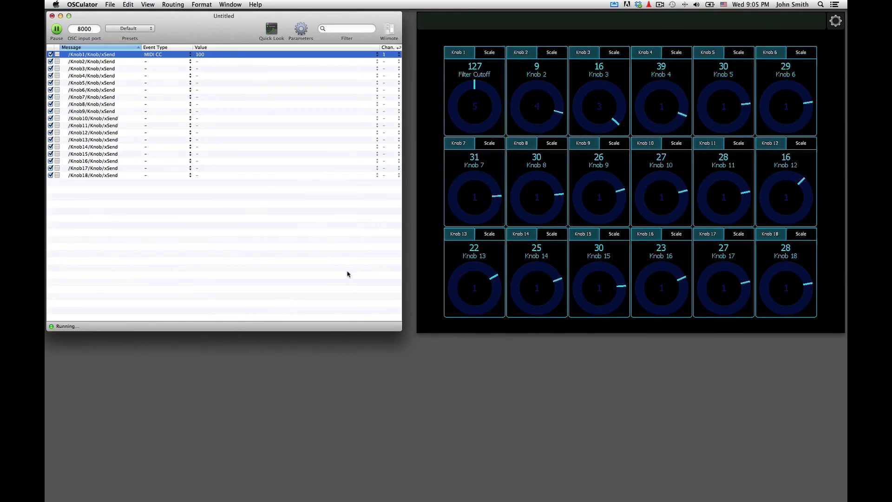
click(348, 274)
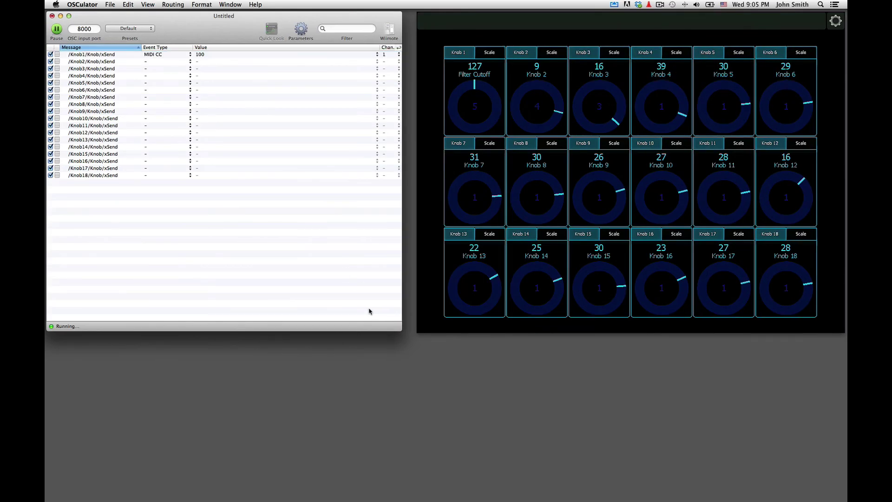
click(424, 35)
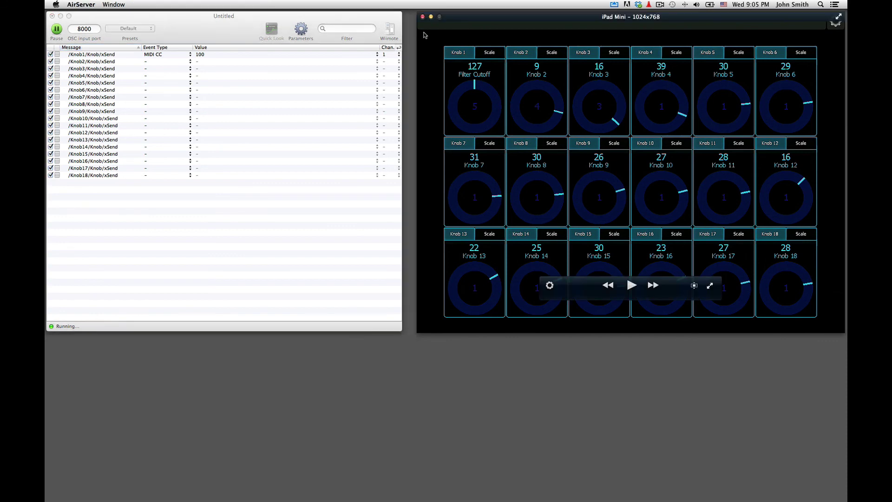